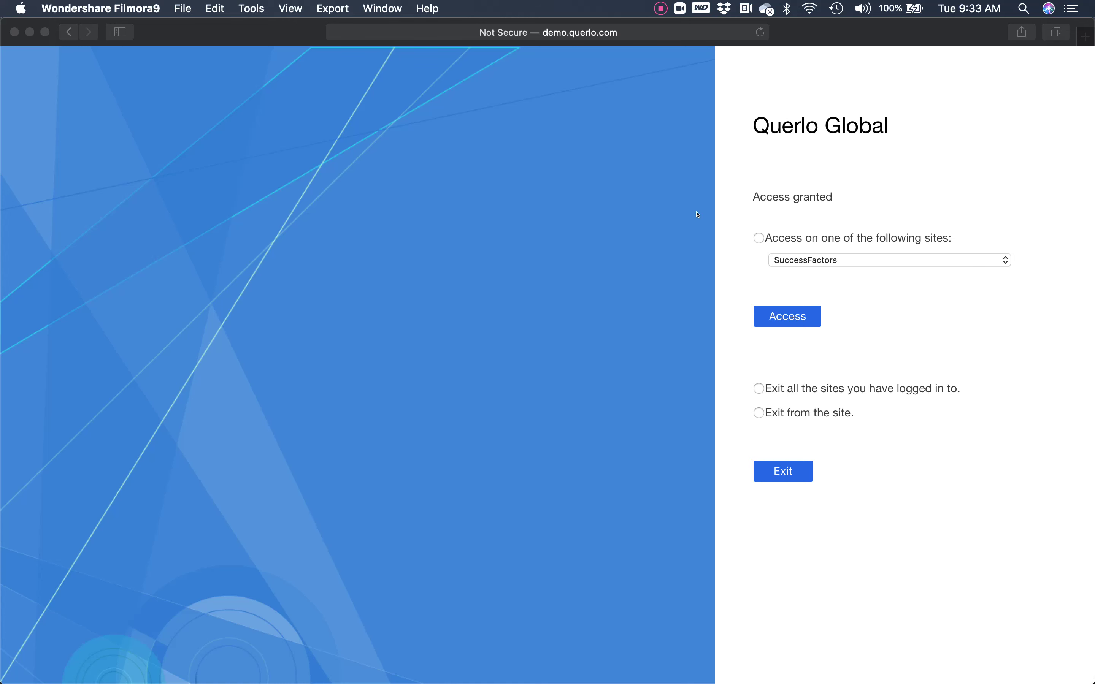
Pick Querlo HR from the Querlo Global sites list and access its chatbot page
click(800, 263)
click(801, 263)
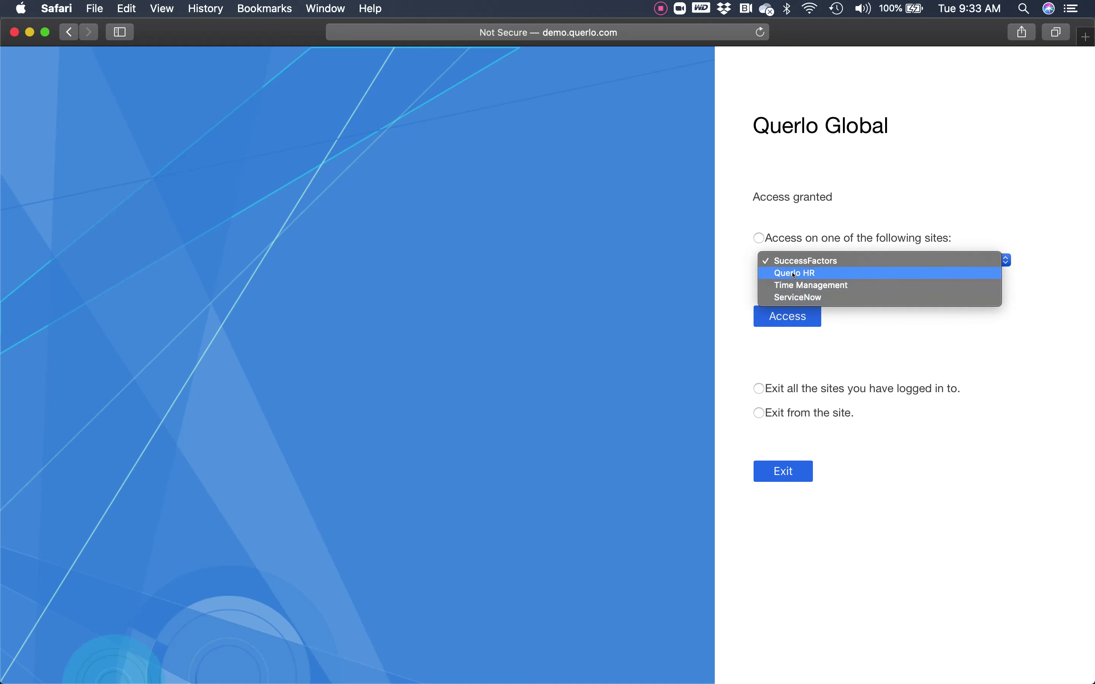
click(792, 274)
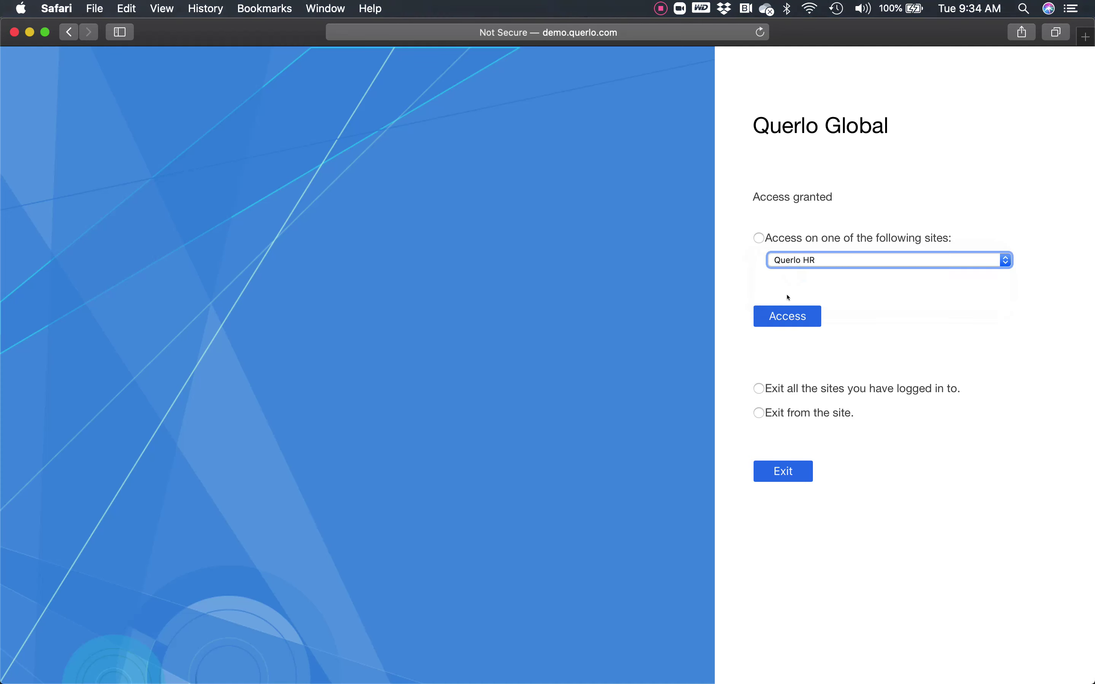
click(778, 312)
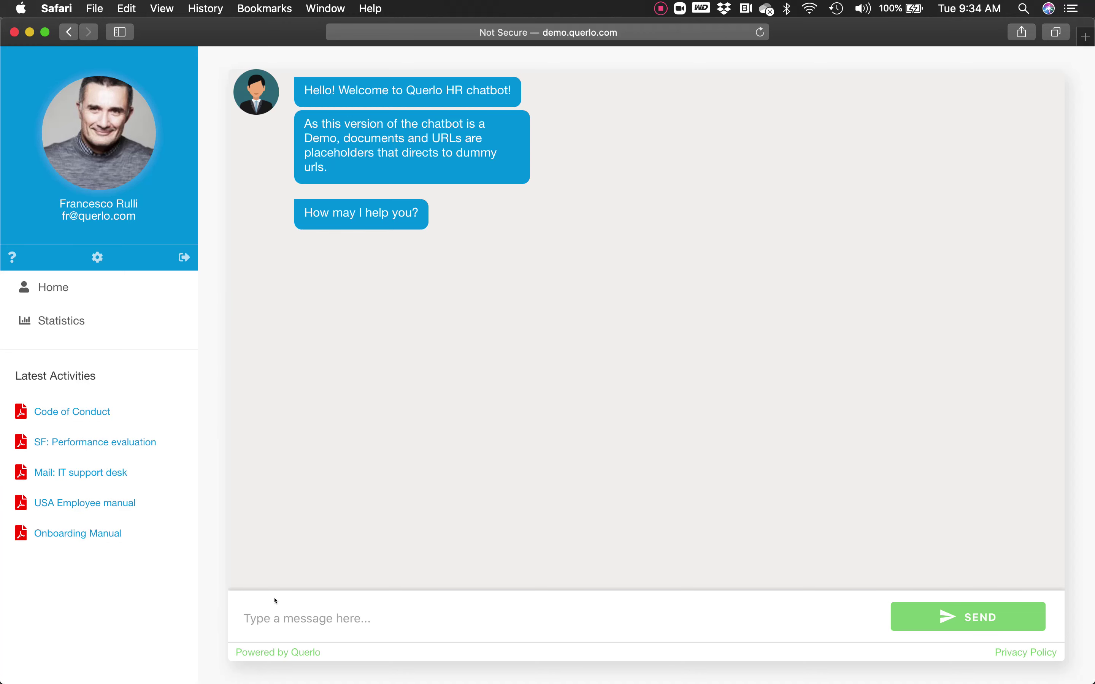
Send the chatbot the message 'I want to check my leave balance'
click(282, 616)
text(I want t)
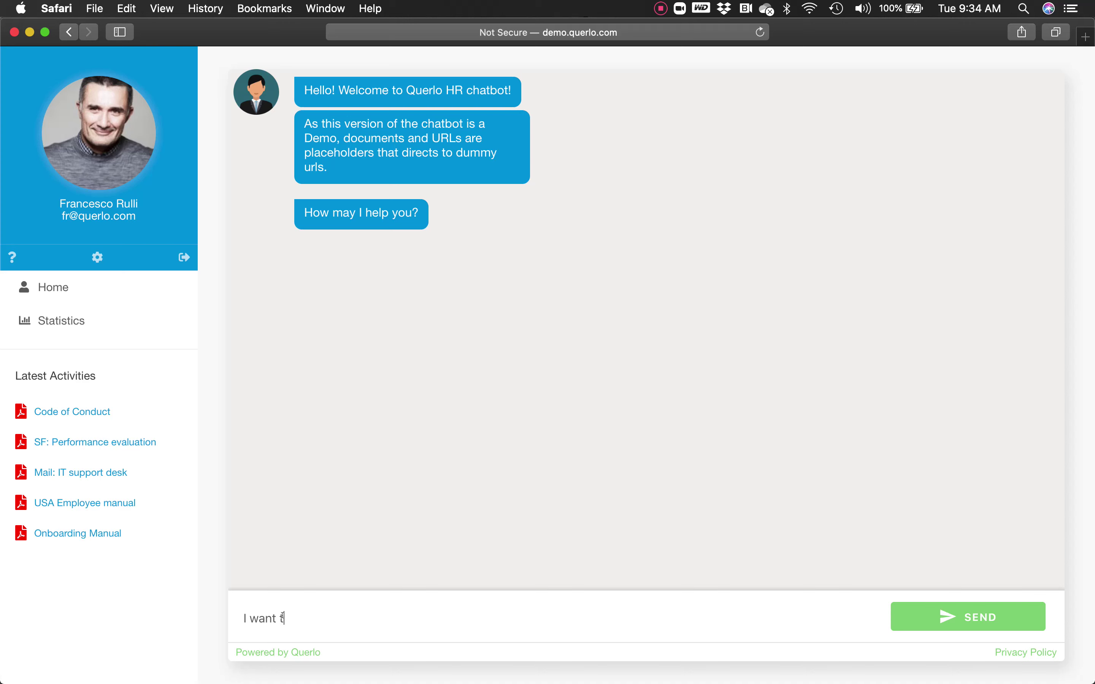
text(o check my leave balance)
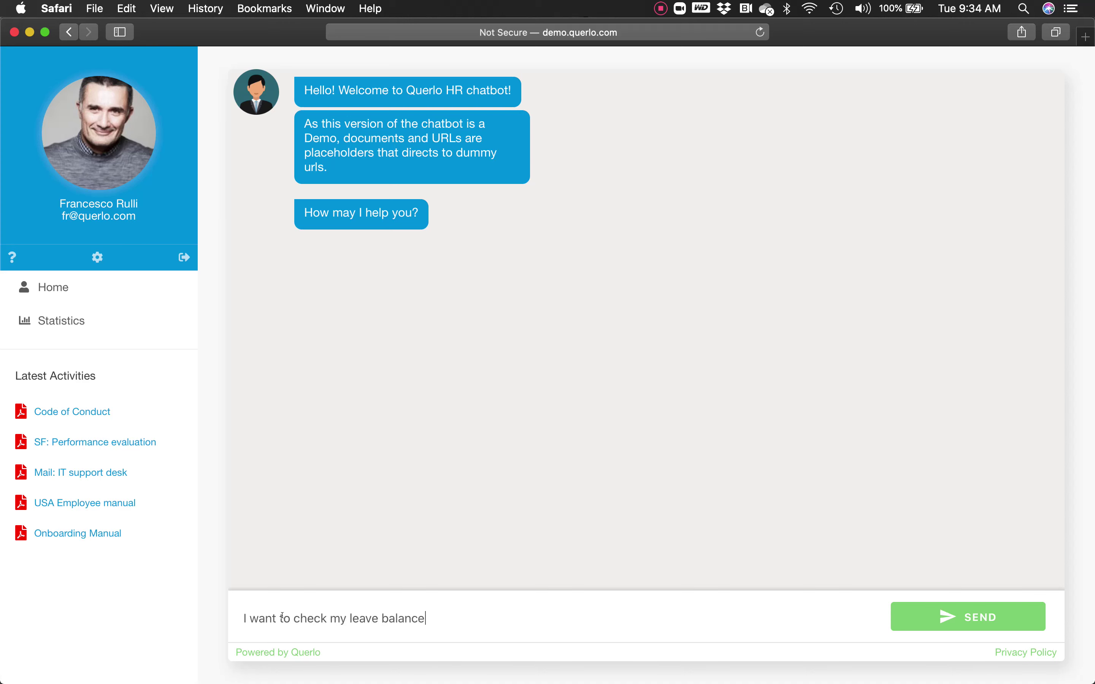
key(Return)
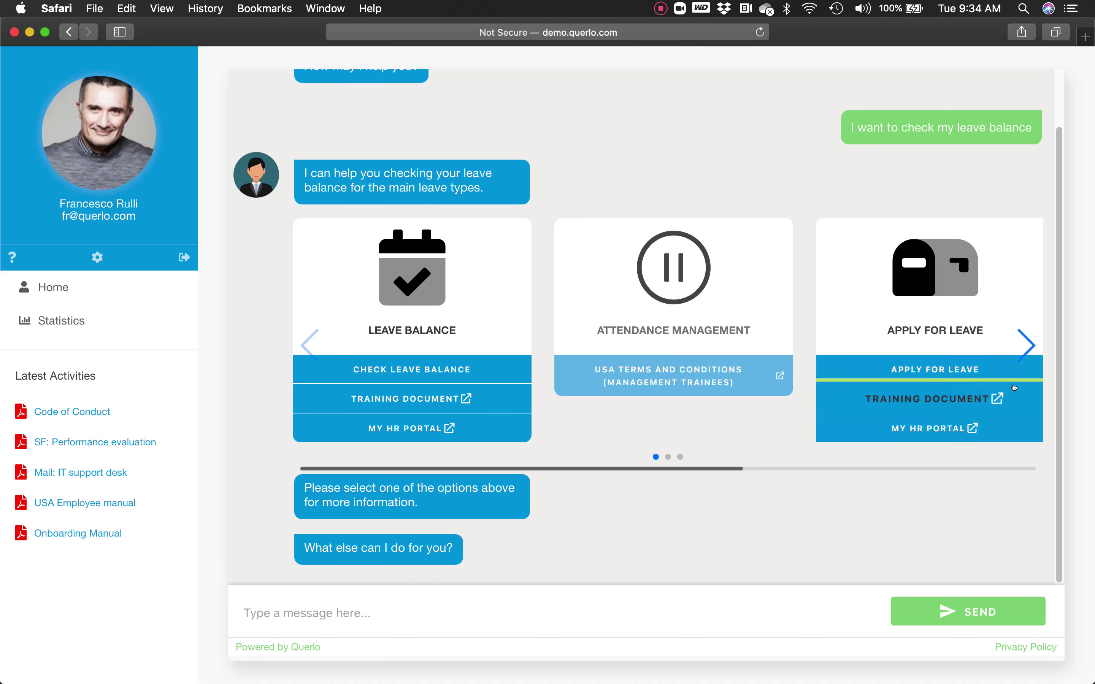
Request the leave balance from the Leave Balance card, showing 15 days of Annual Leave
click(1025, 336)
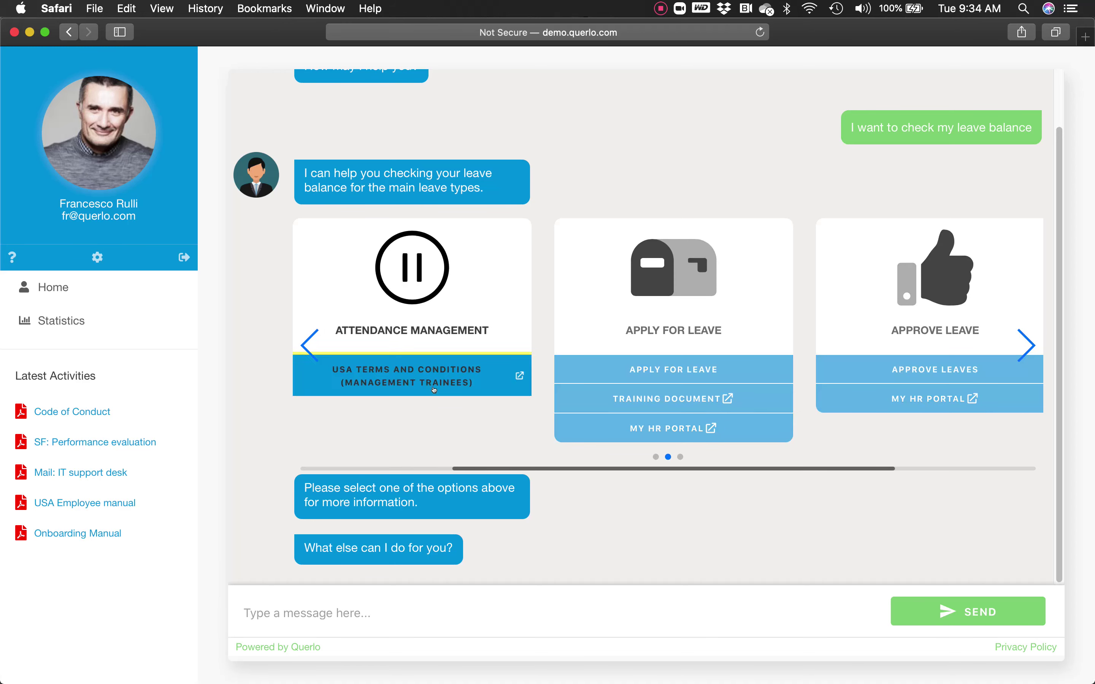
click(305, 340)
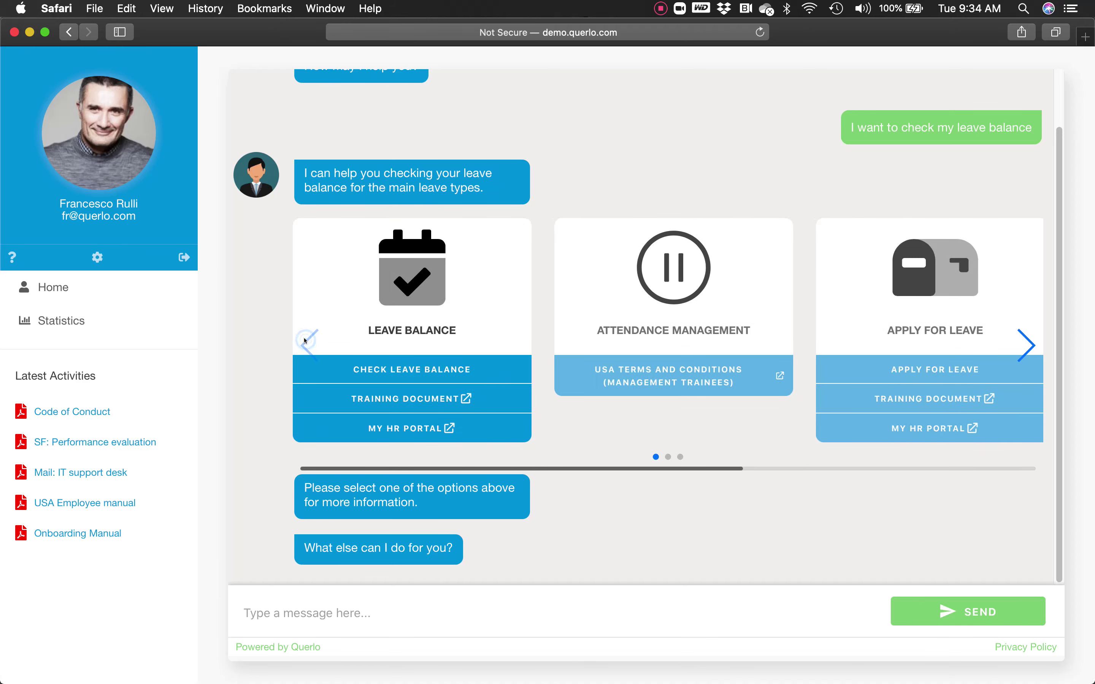
click(383, 368)
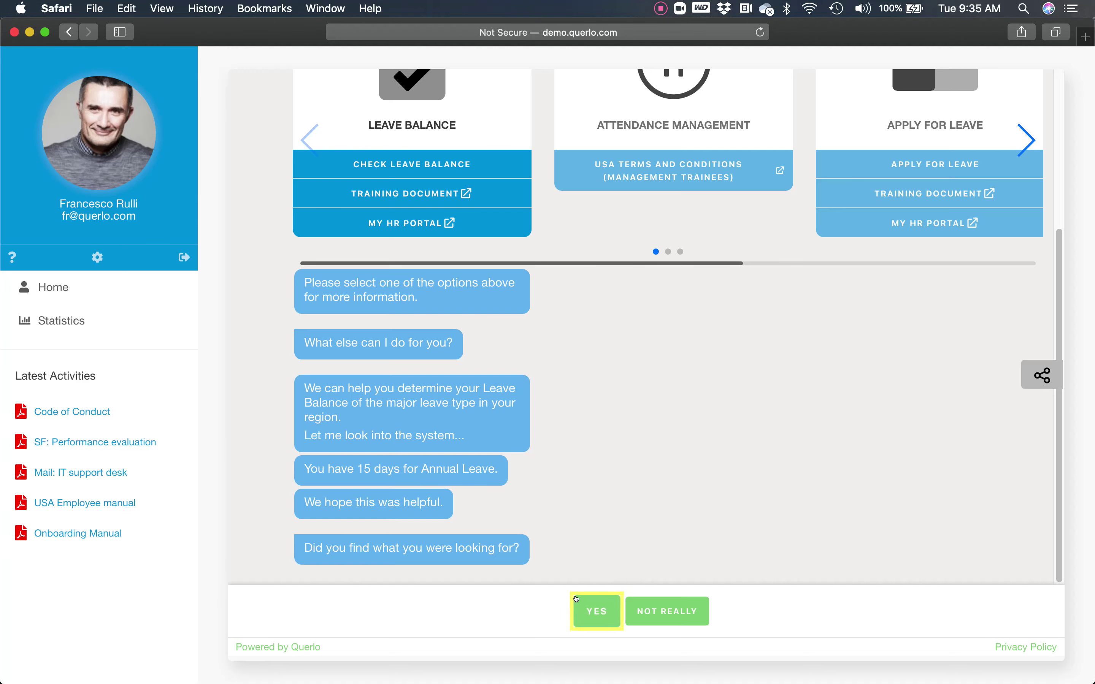
Confirm the answer helped and type 'I want to apply for leave'
click(593, 612)
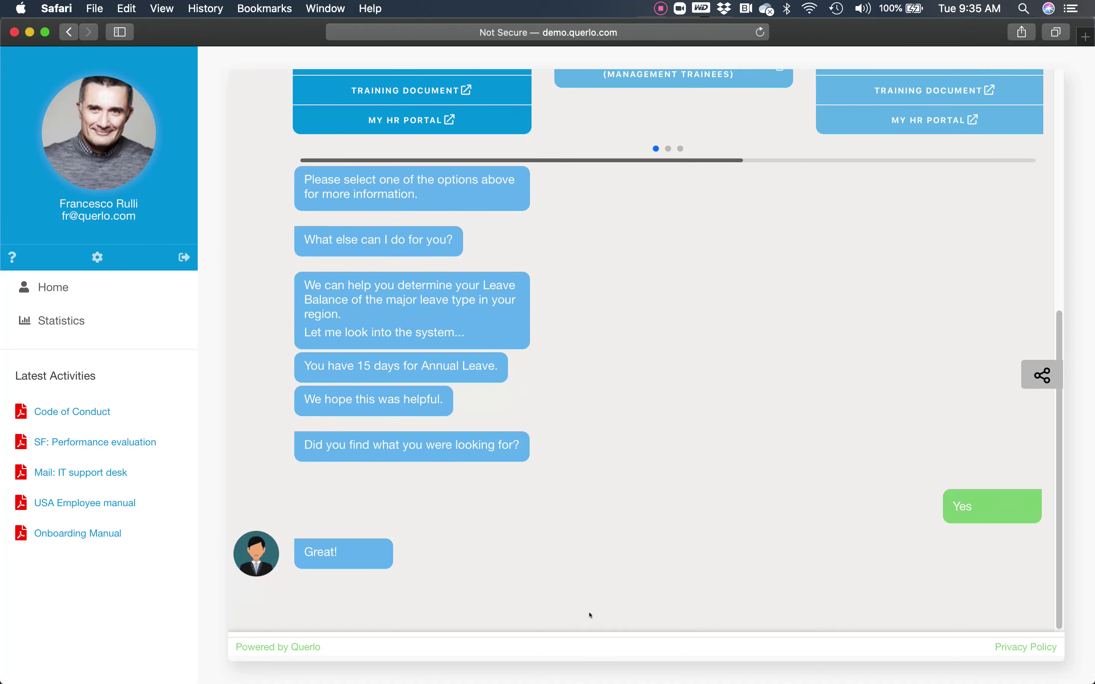
click(578, 603)
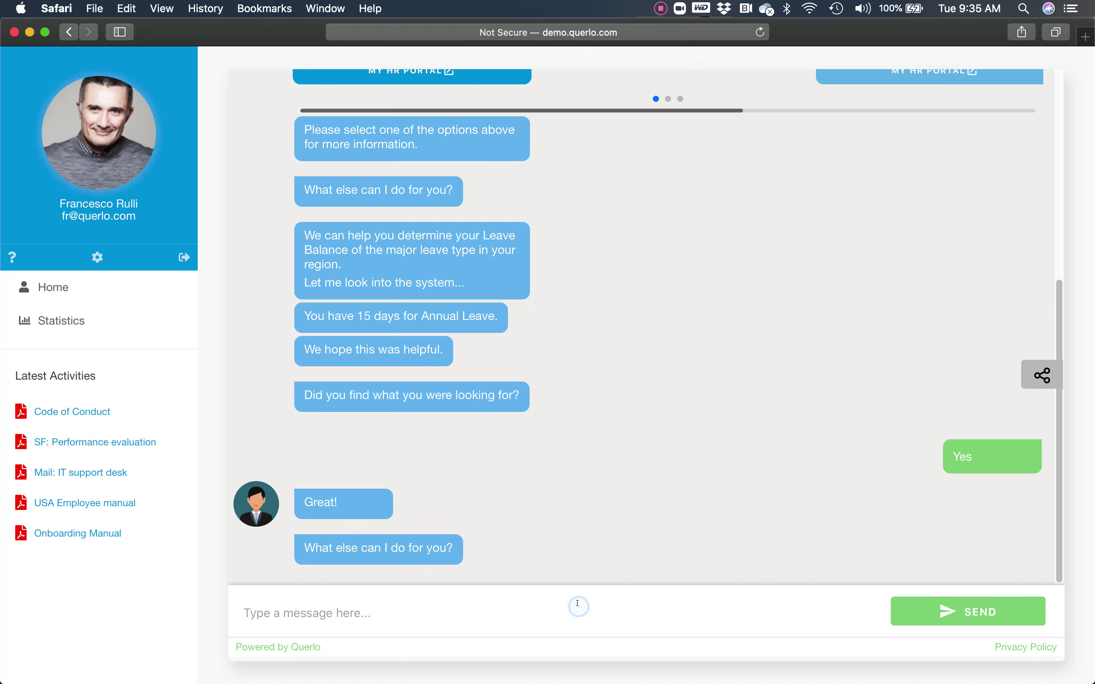
text(I want to apply for )
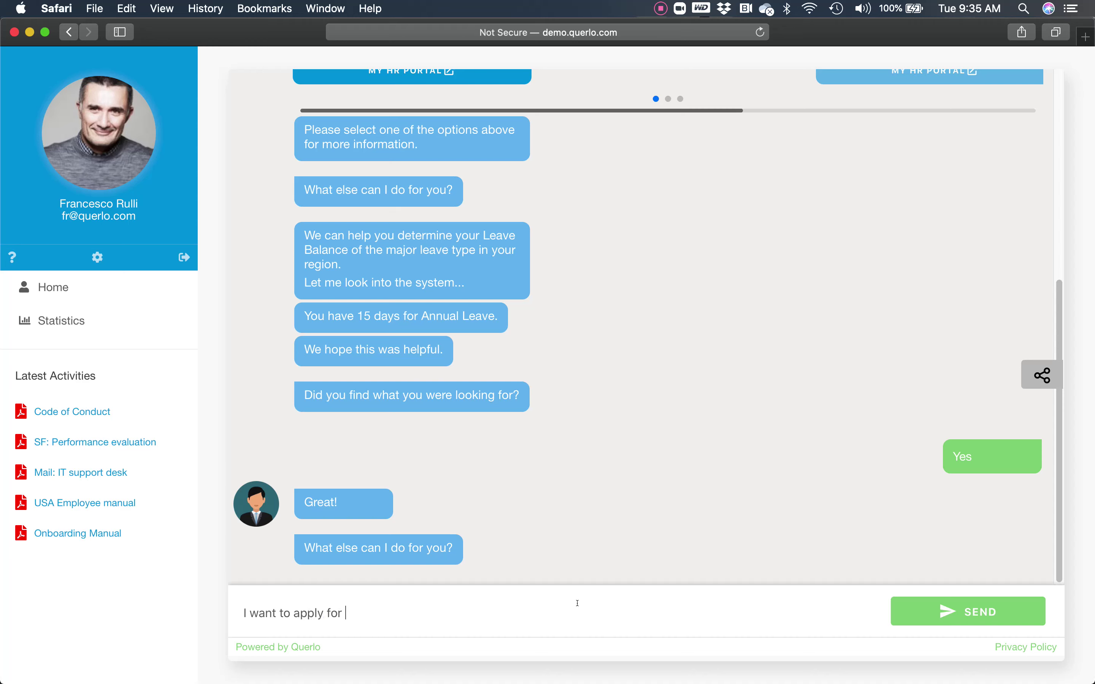
text(leave)
Send the leave application request and start it from the Apply for Leave card
key(Return)
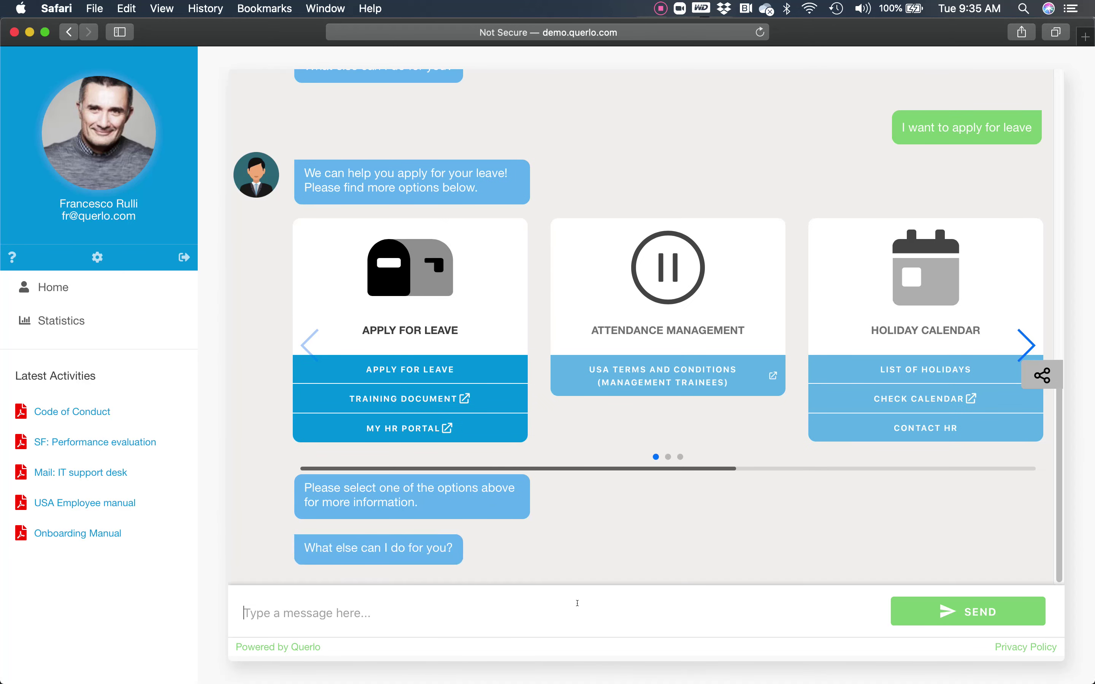
click(1029, 332)
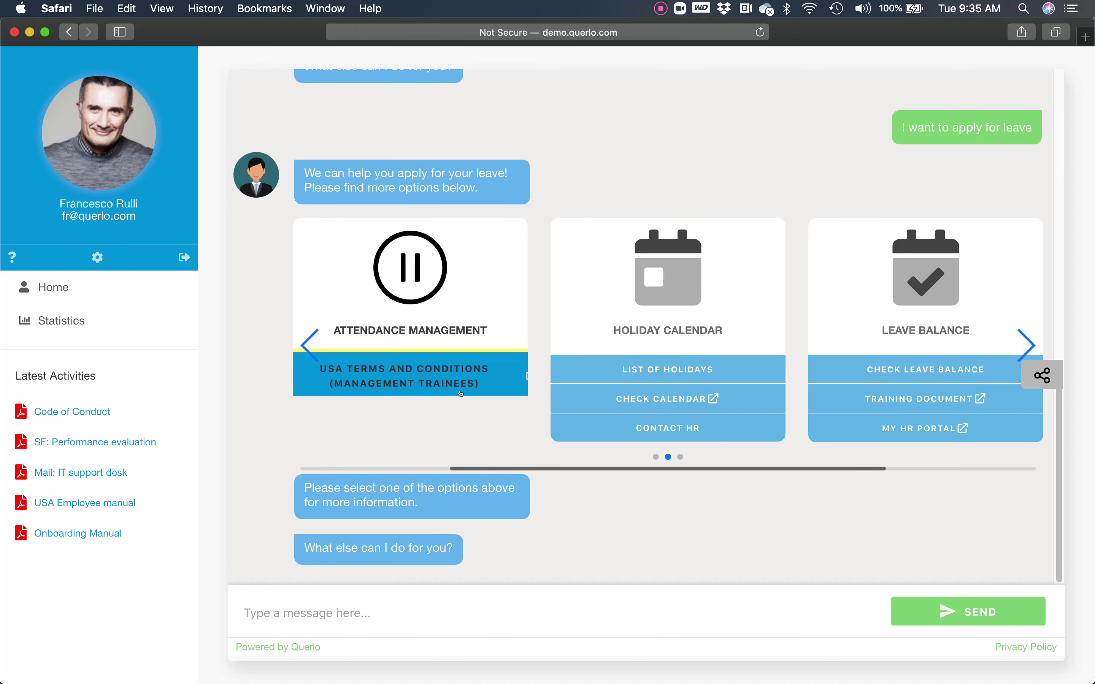
click(309, 344)
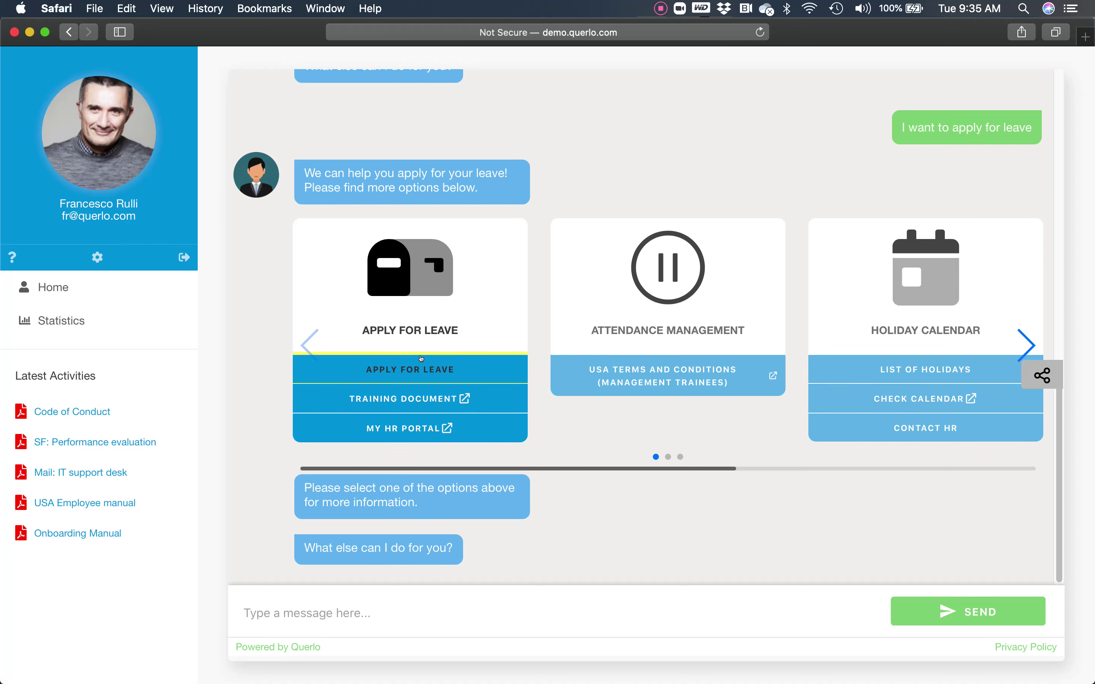
click(420, 360)
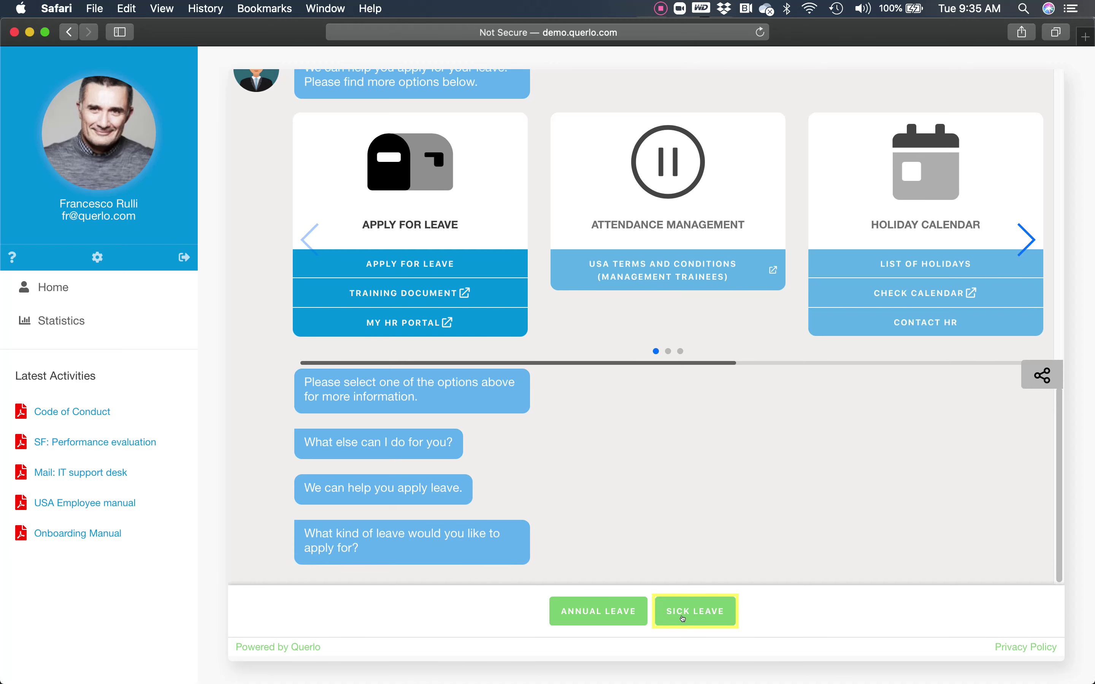
Choose Annual Leave and send the dates 'From next monday to January 2nd 2020'
click(581, 605)
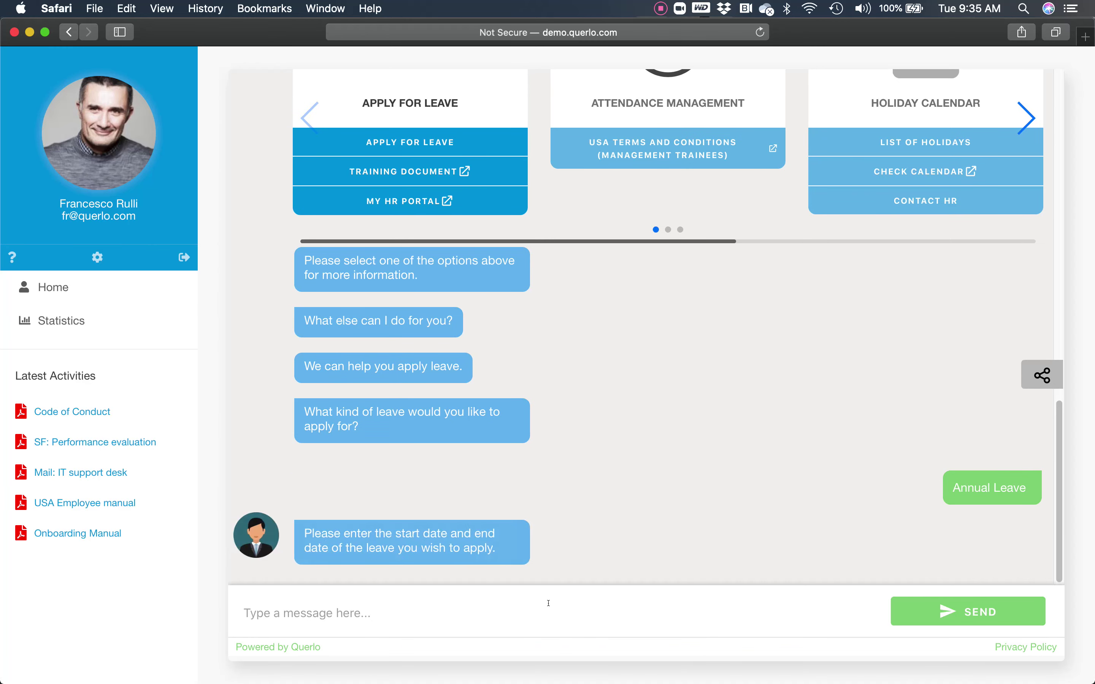
click(547, 603)
text(From next m)
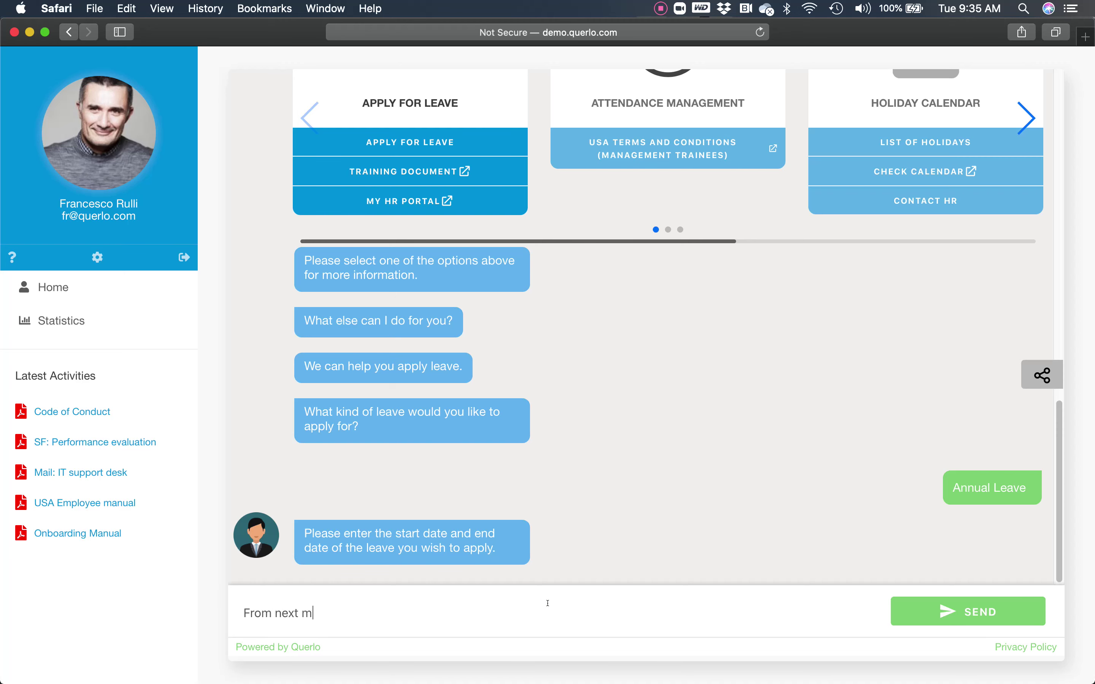
text(onday to January 2nd 2020)
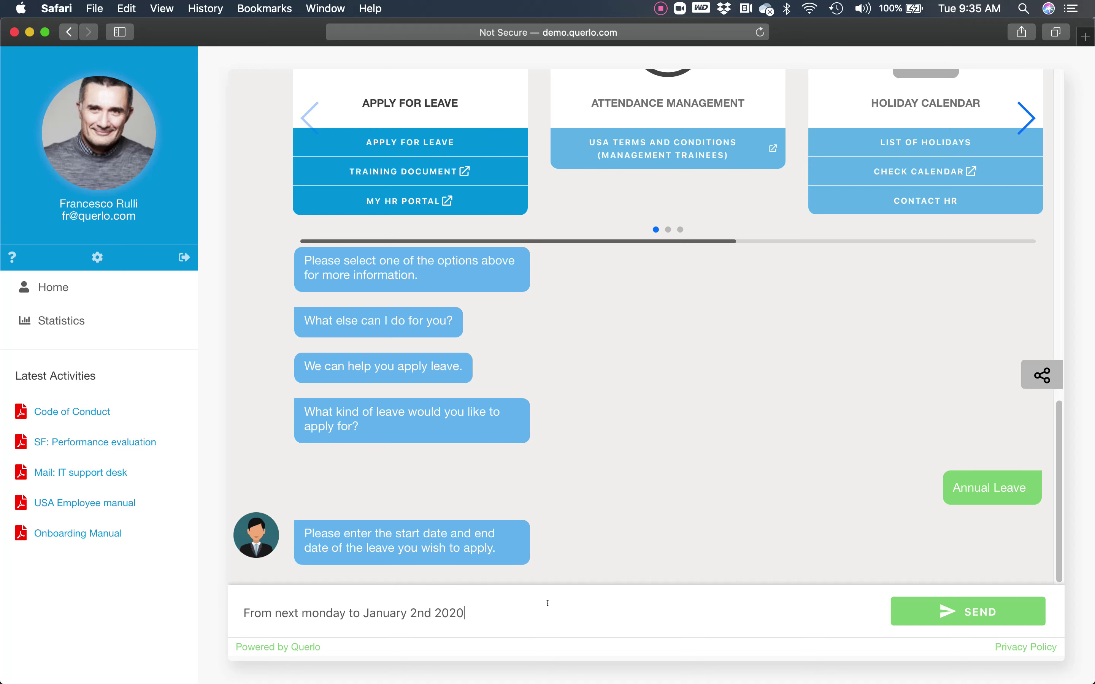
key(Return)
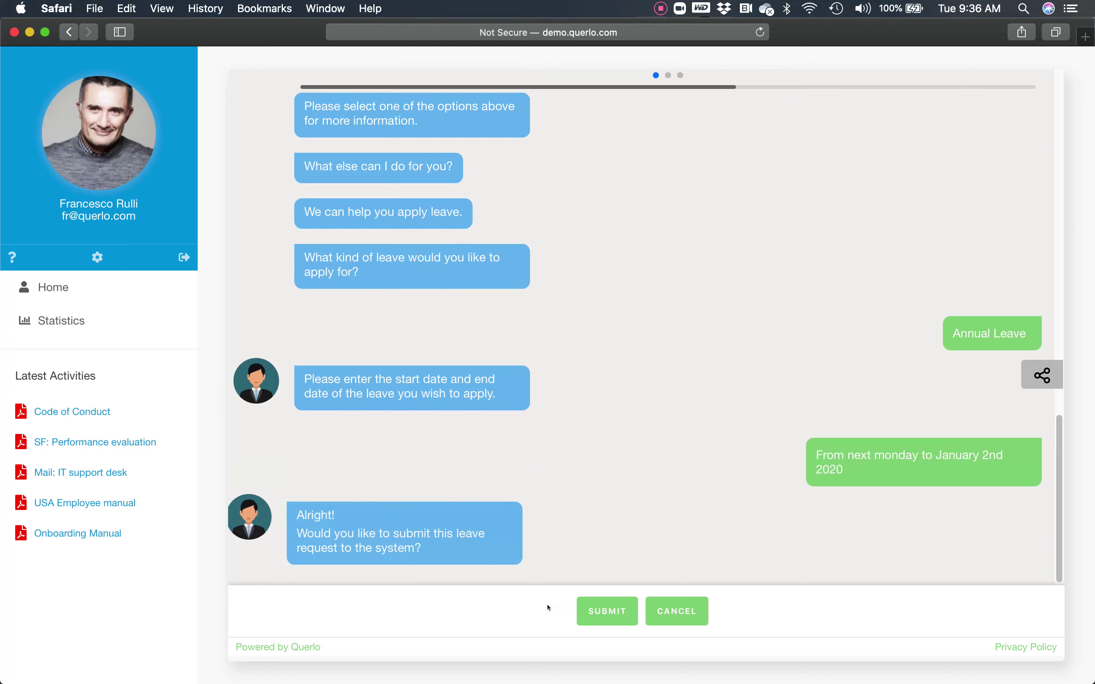
Submit the annual leave request and confirm the chatbot found what was needed
click(595, 606)
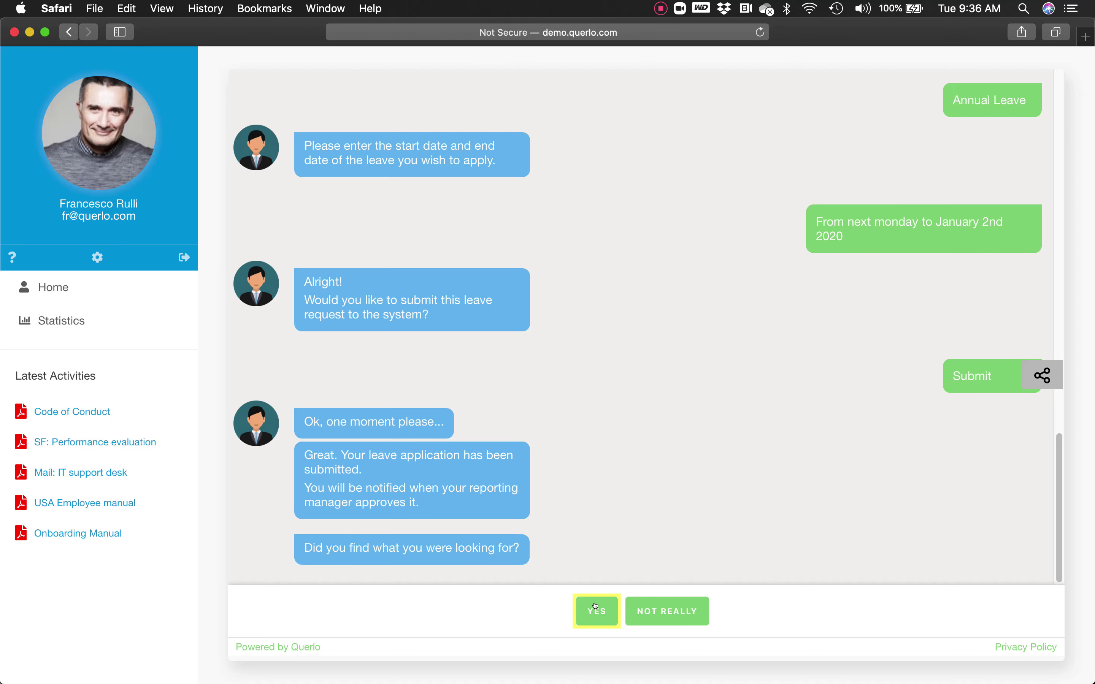
click(595, 607)
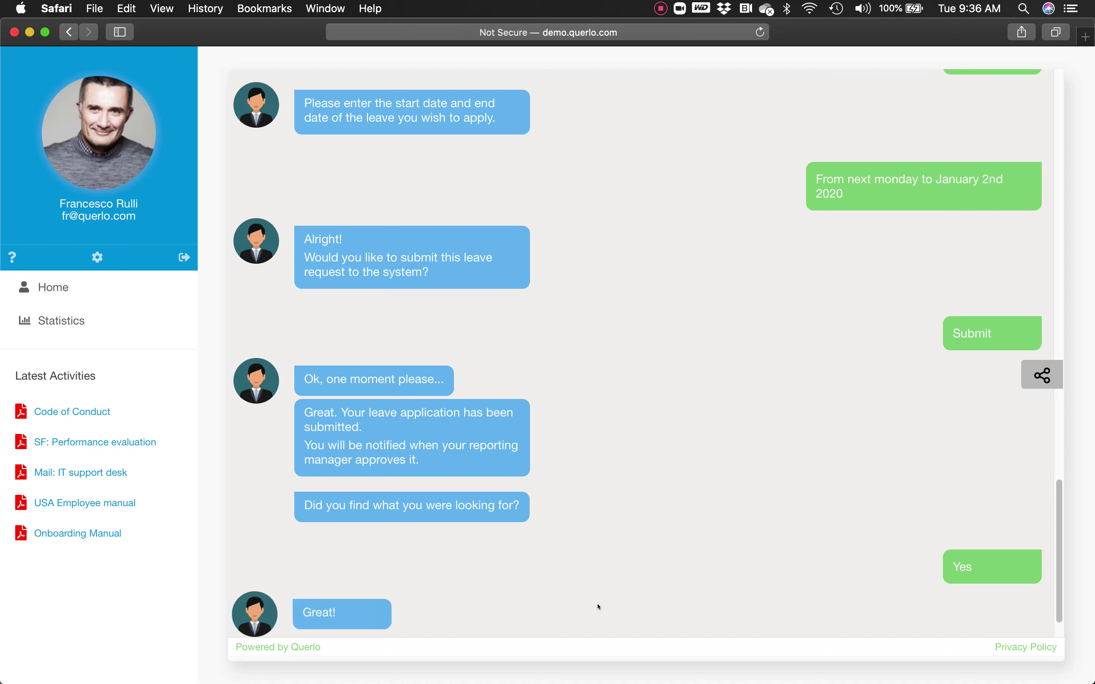
click(590, 602)
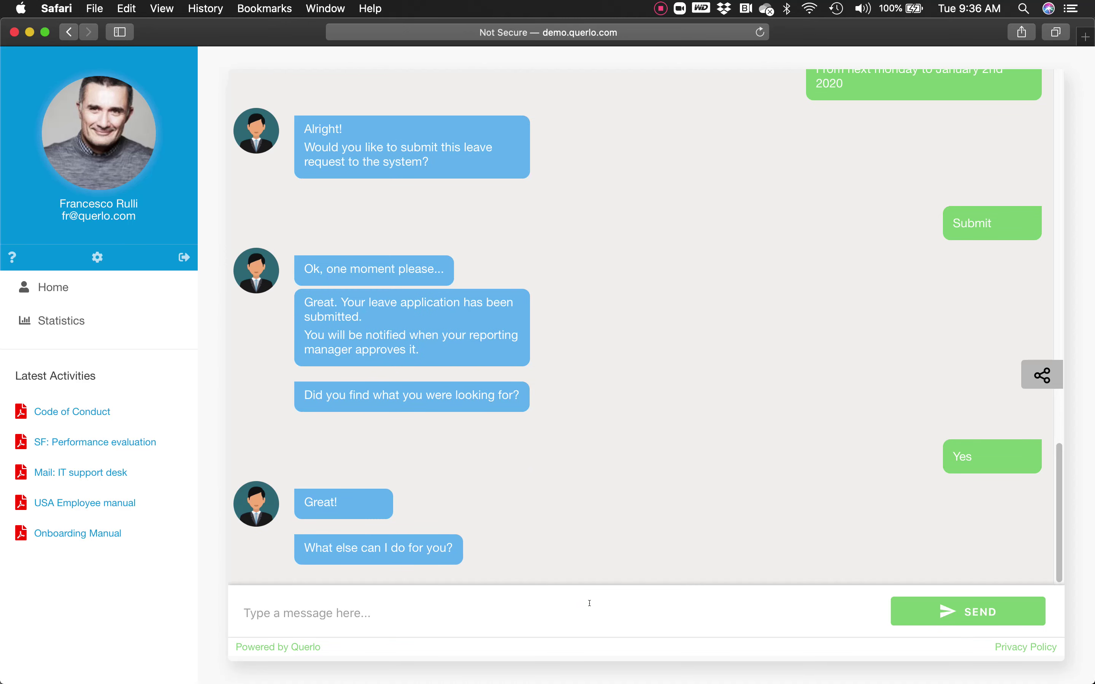
Send the chatbot 'I want to check my insurance coverage'
text(I want to check my i)
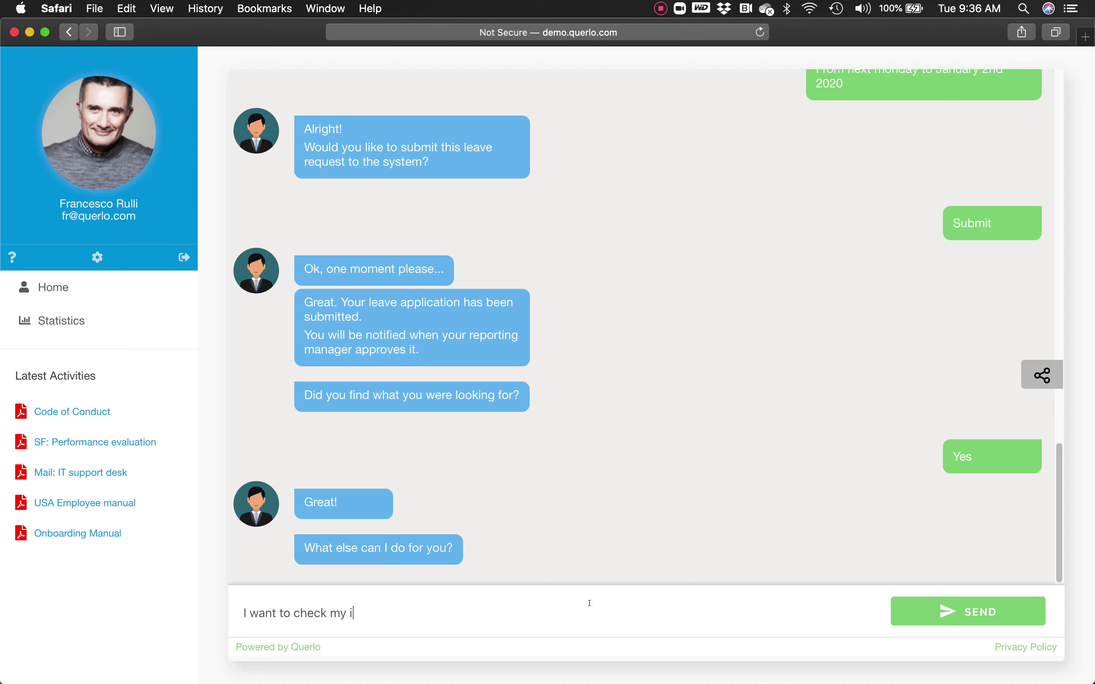
text(nsurance coverage)
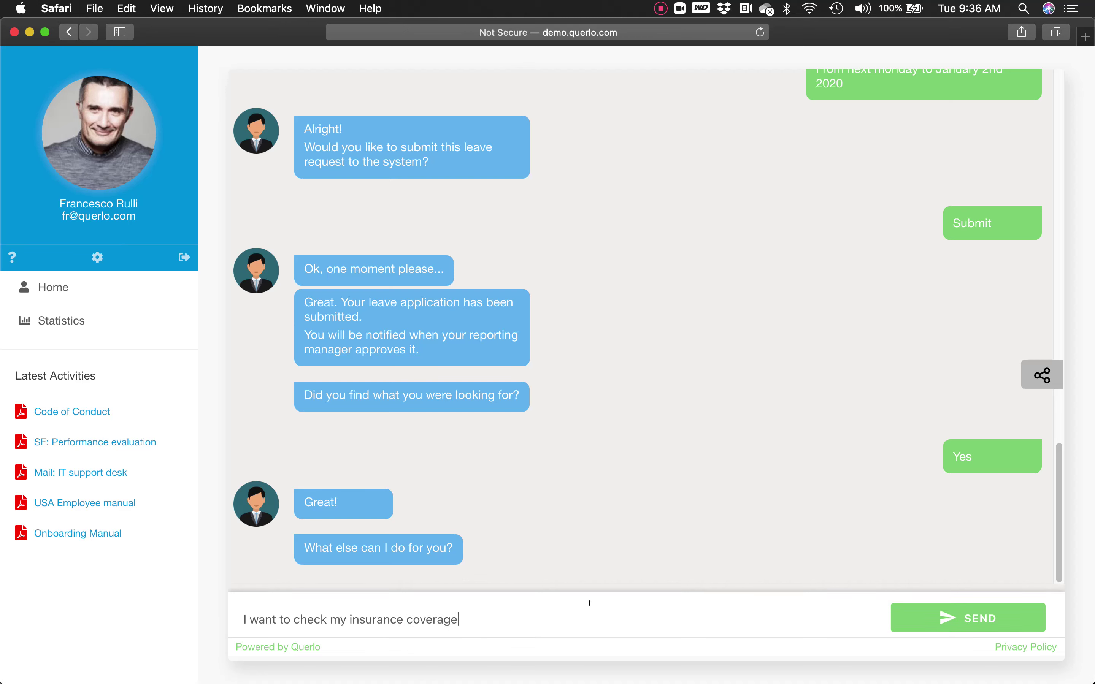
key(Return)
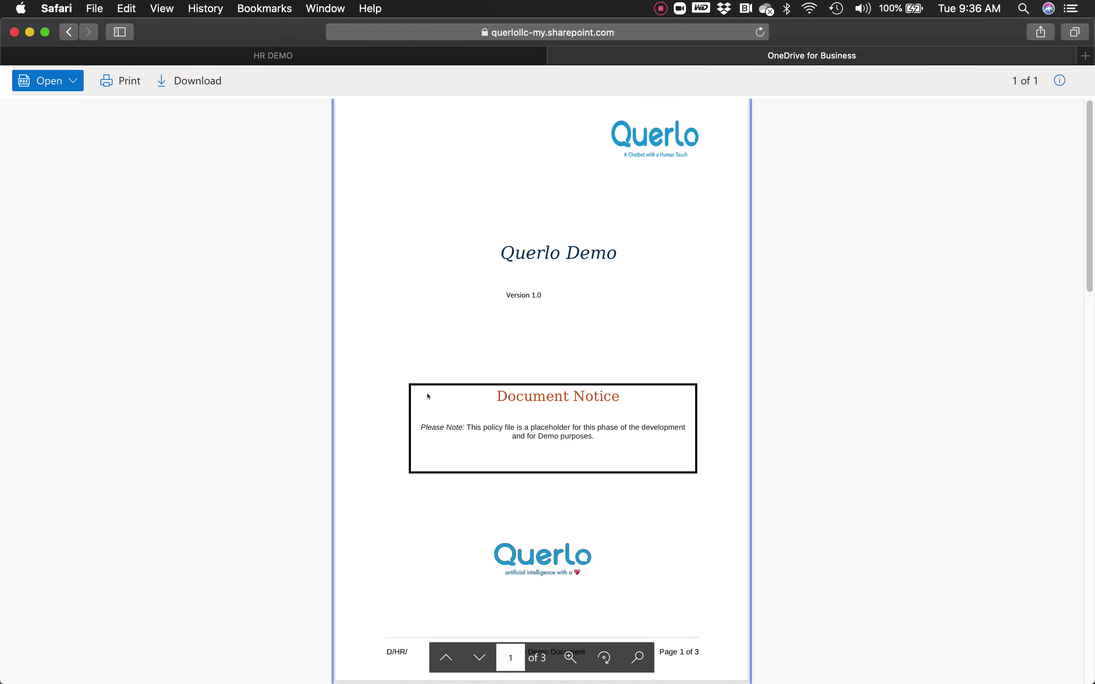
Page the Querlo Demo policy document to its Revision List, then return to the HR chatbot
click(475, 658)
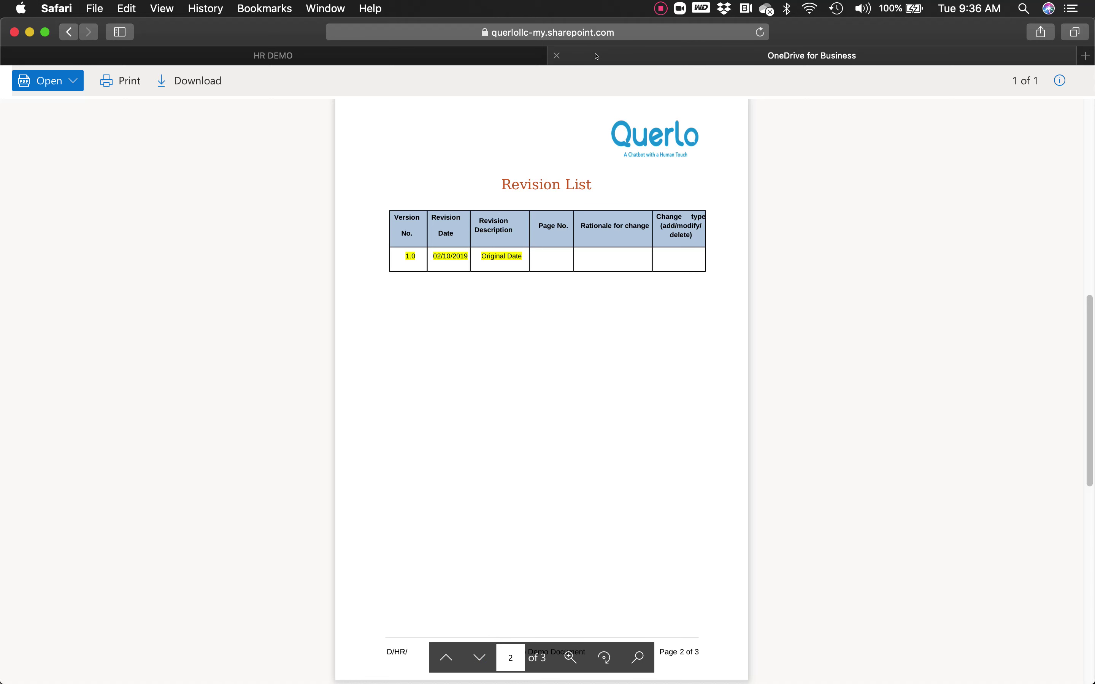
click(432, 60)
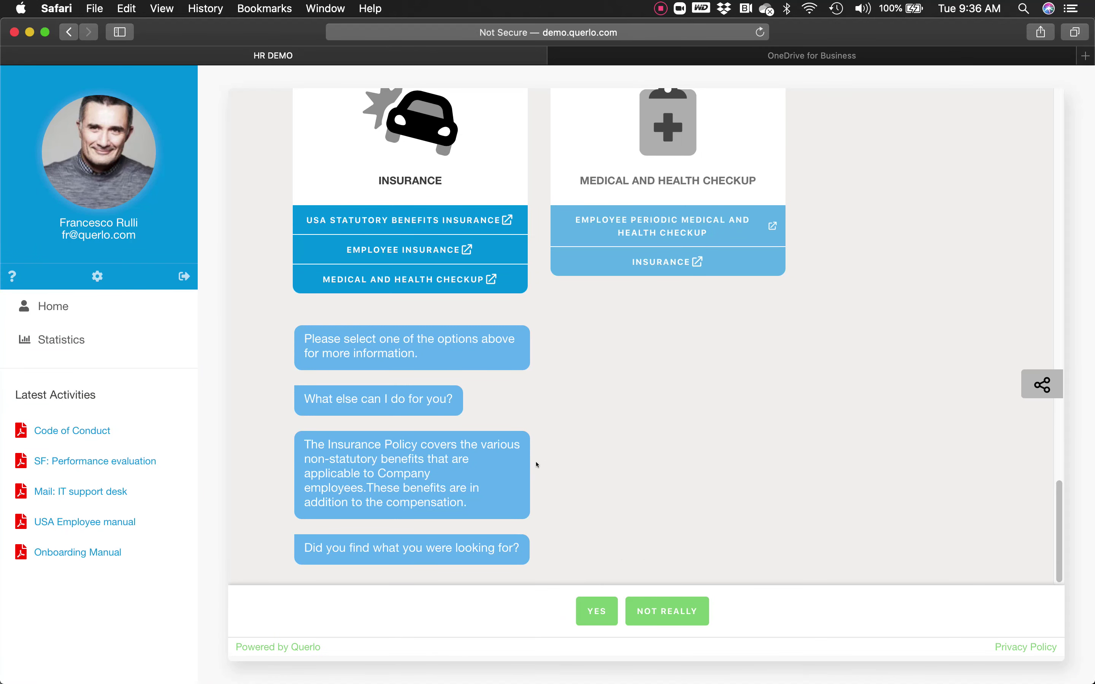
Mark the insurance answer helpful and open System Insights statistics showing total sessions
click(592, 618)
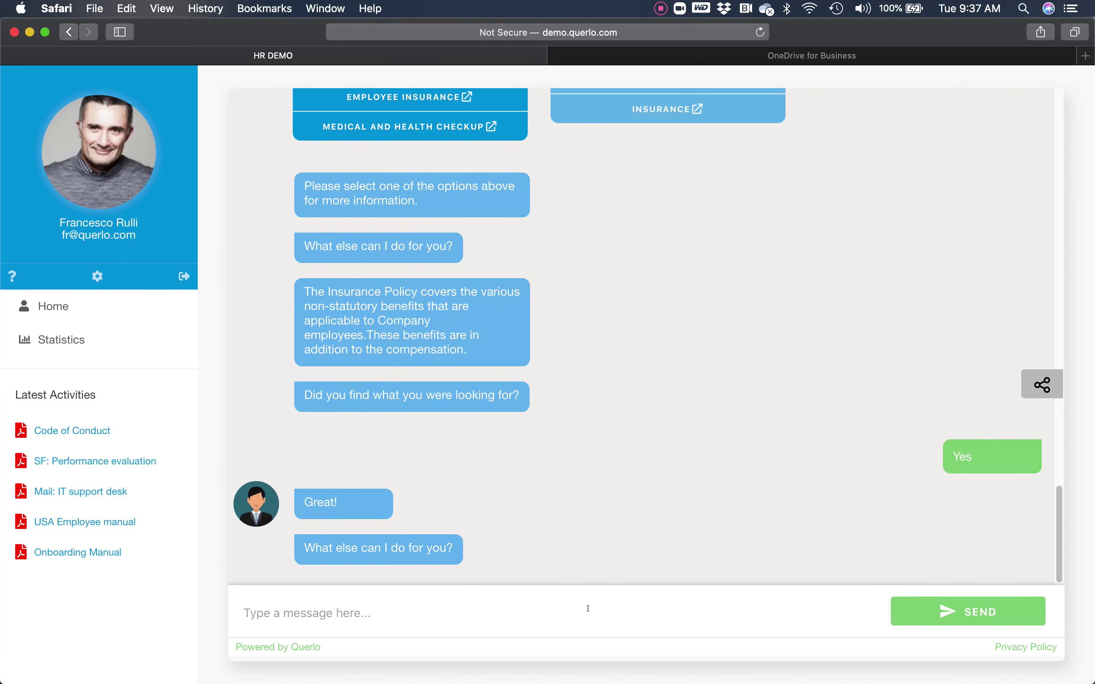
click(57, 340)
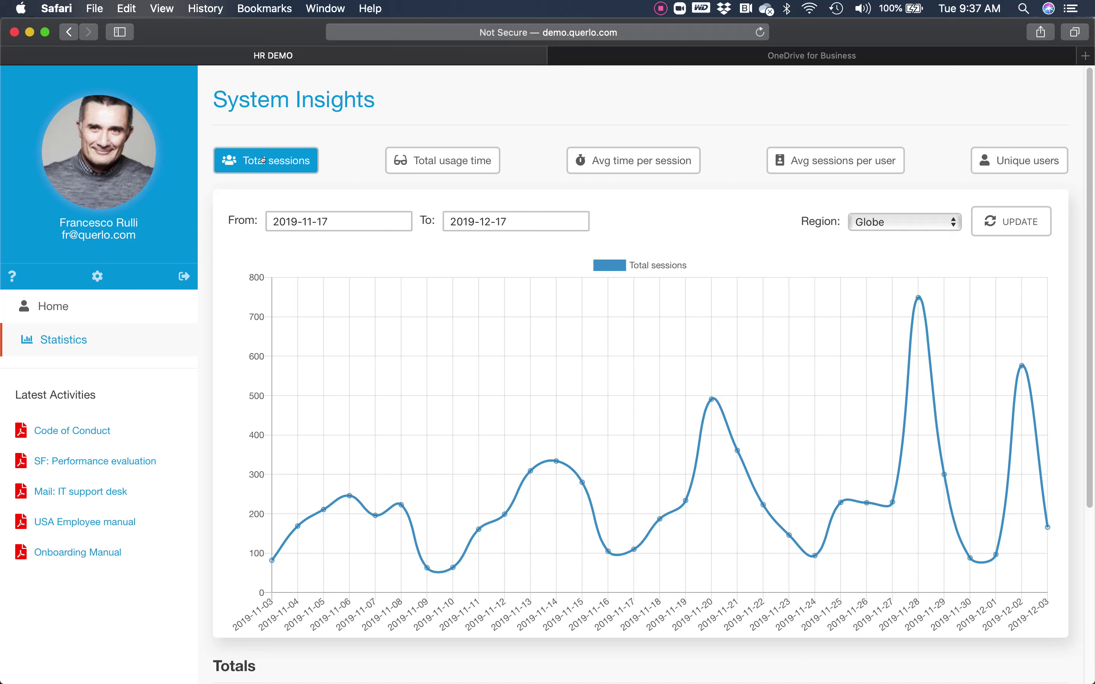
View the Total usage time, Avg time per session, Avg sessions per user and Unique users charts, then list regions
click(442, 164)
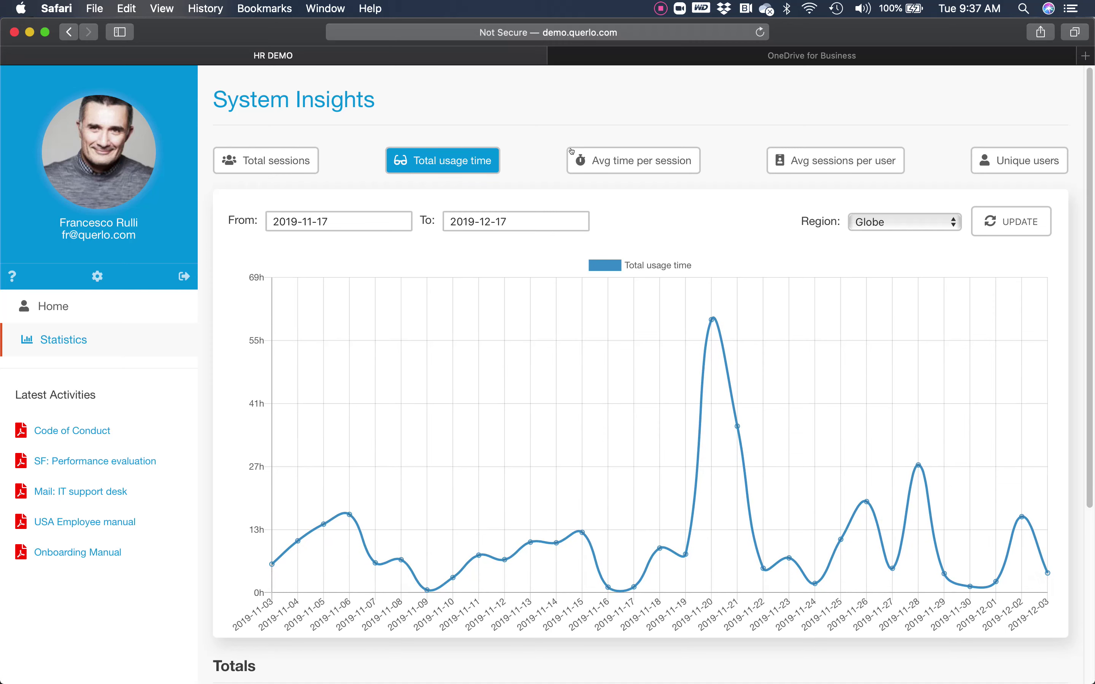
click(638, 161)
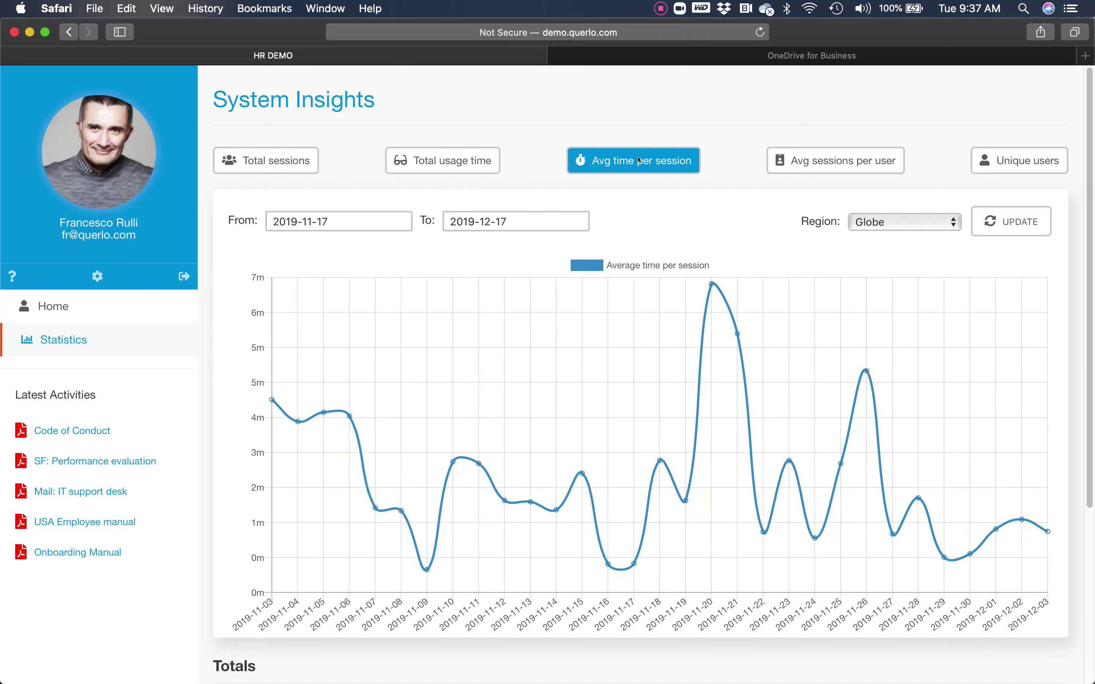
click(832, 157)
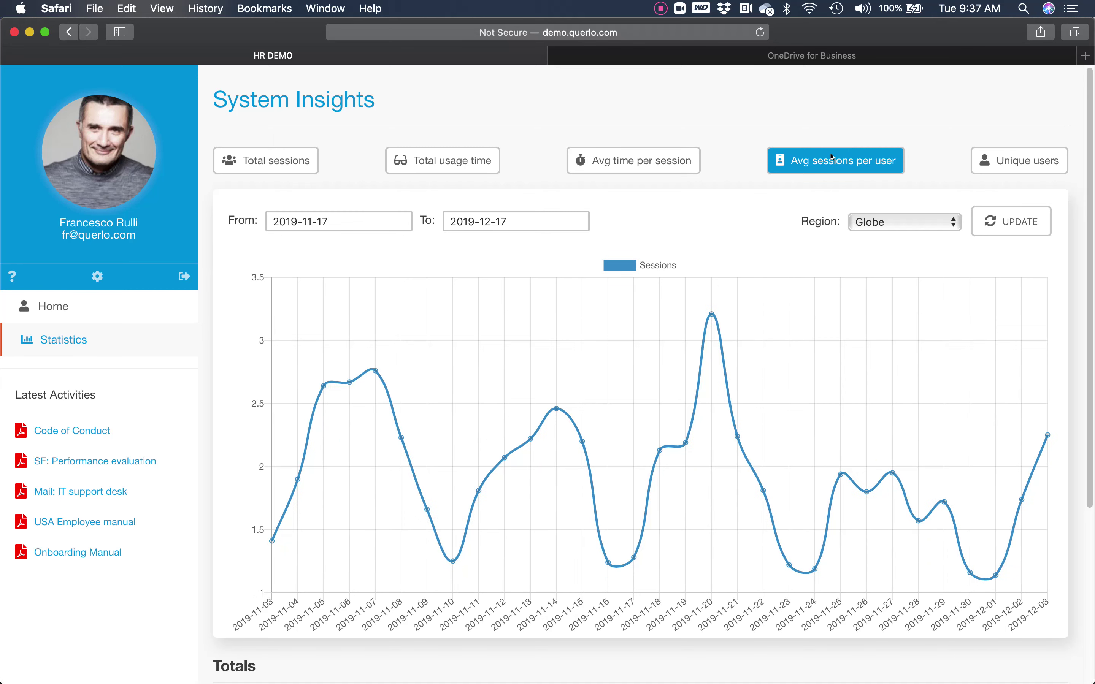
click(1000, 162)
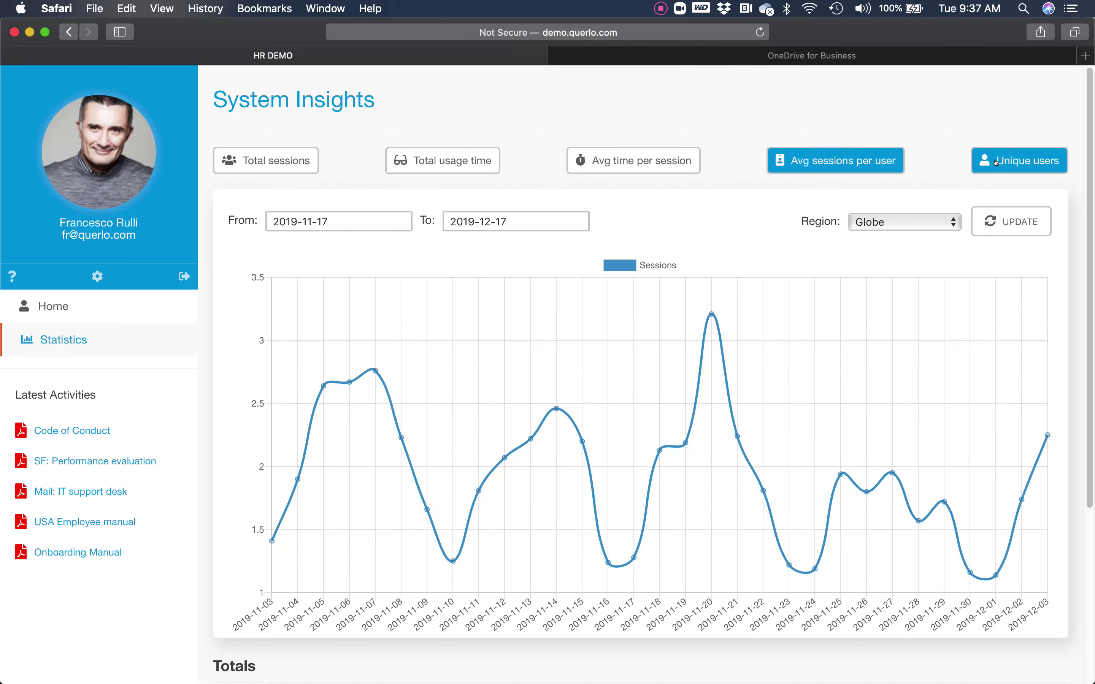
click(926, 215)
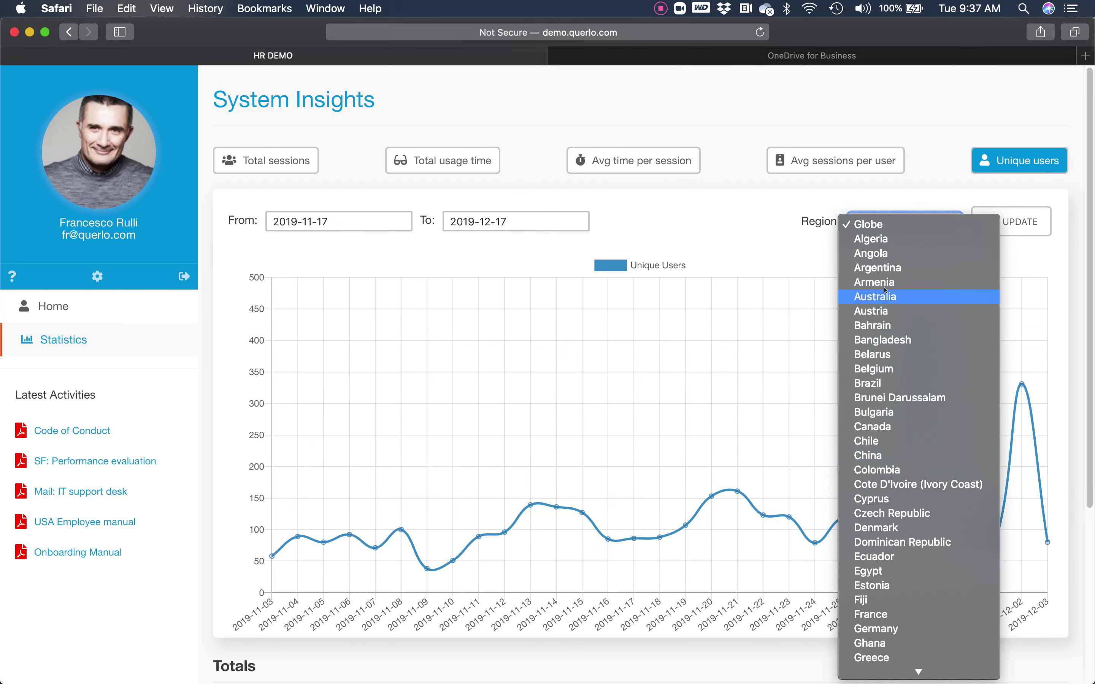